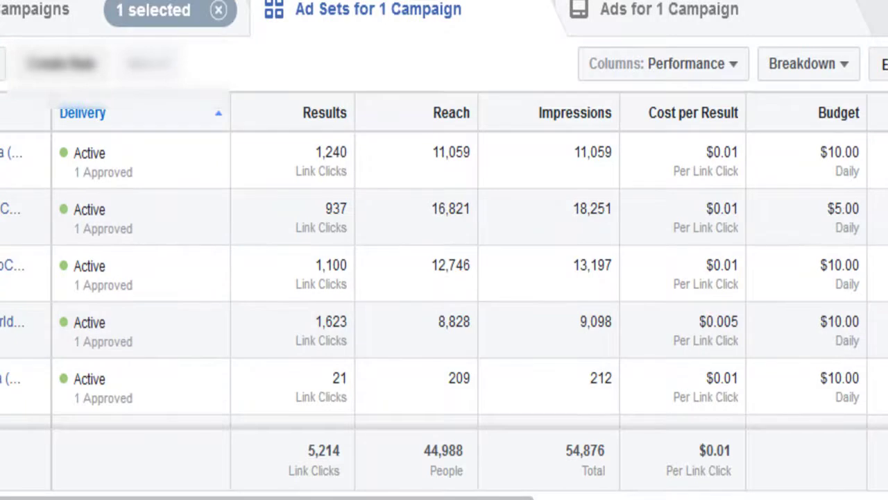
Scroll through the Custom Audience source types down to Engagement.
scroll(444, 279, "down", 1)
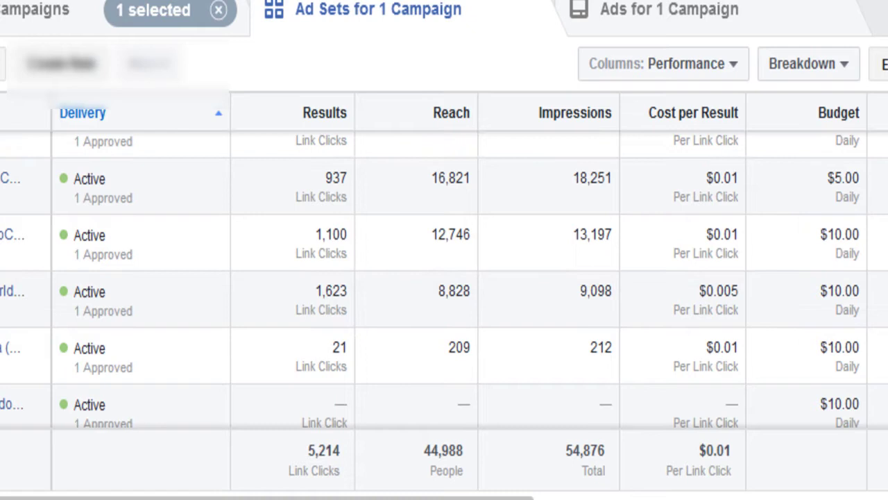
scroll(444, 277, "down", 3)
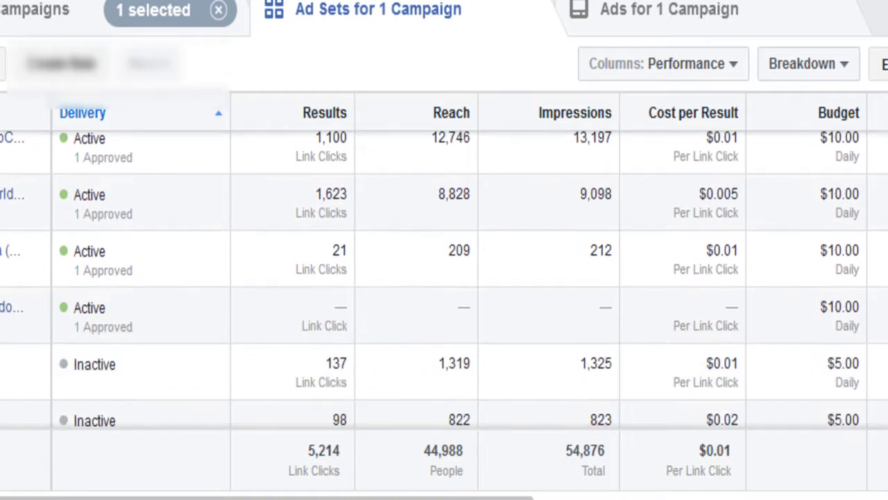
scroll(444, 277, "up", 1)
scroll(444, 277, "up", 3)
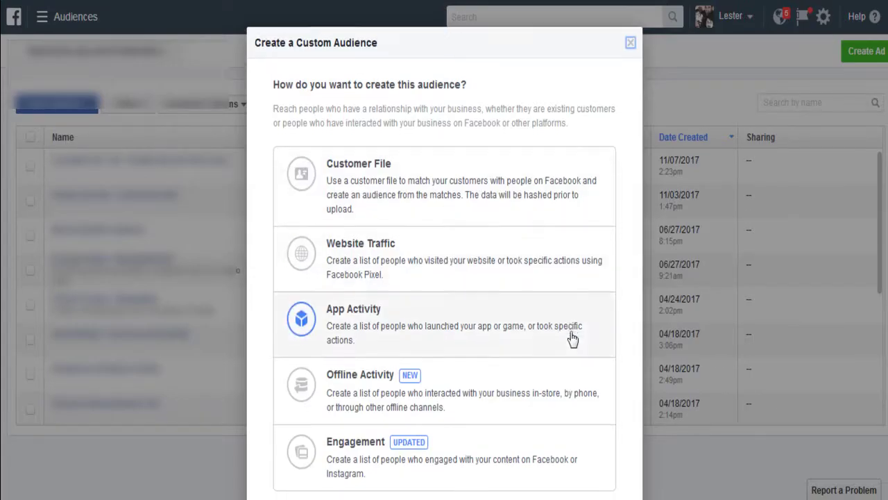
scroll(572, 339, "down", 2)
scroll(567, 379, "up", 2)
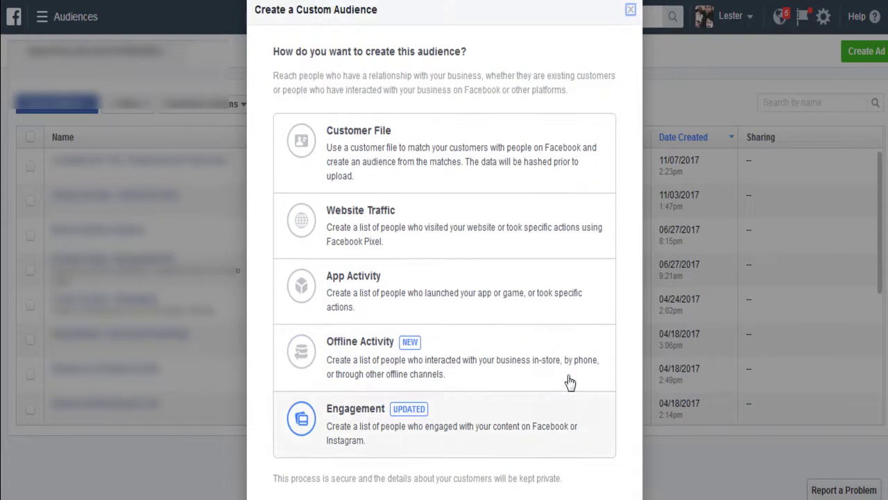
scroll(569, 382, "down", 2)
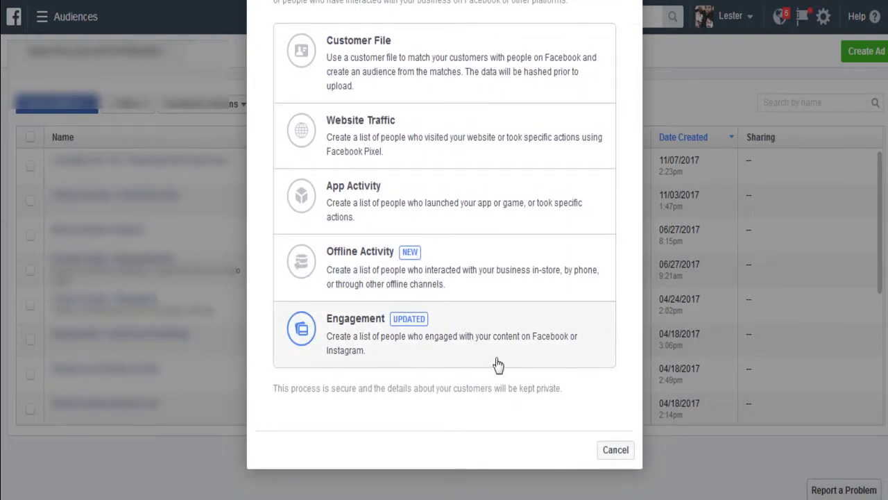
left_click(510, 338)
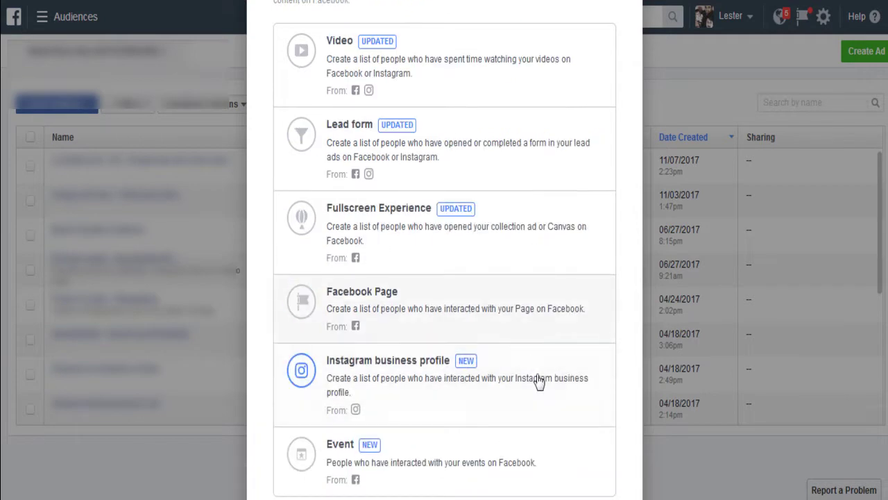
scroll(540, 381, "up", 2)
scroll(546, 383, "down", 3)
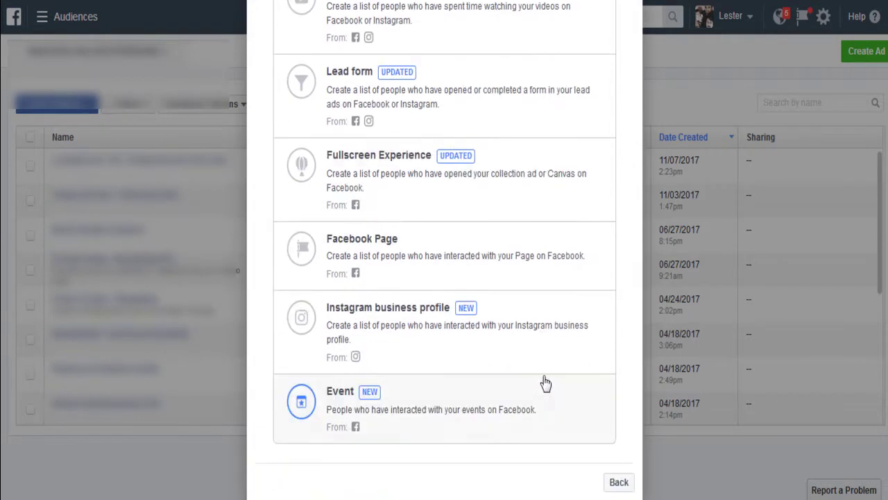
scroll(545, 383, "up", 1)
scroll(545, 382, "up", 2)
scroll(542, 381, "down", 2)
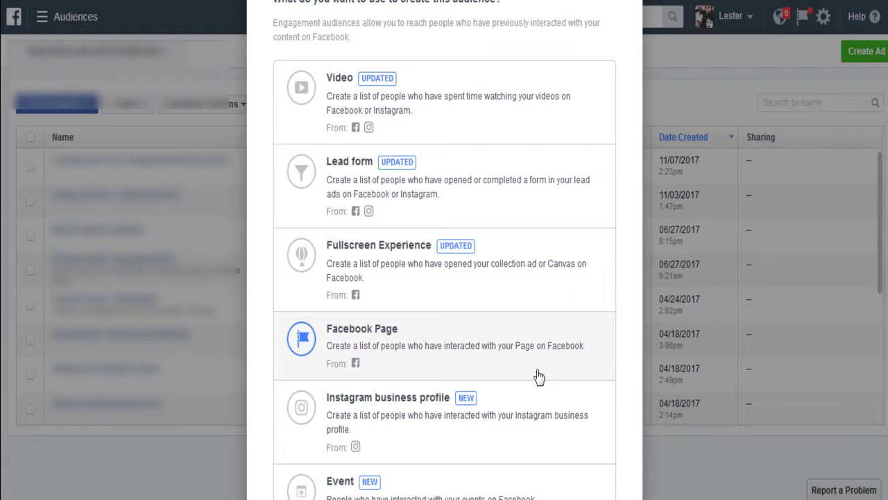
scroll(535, 373, "down", 2)
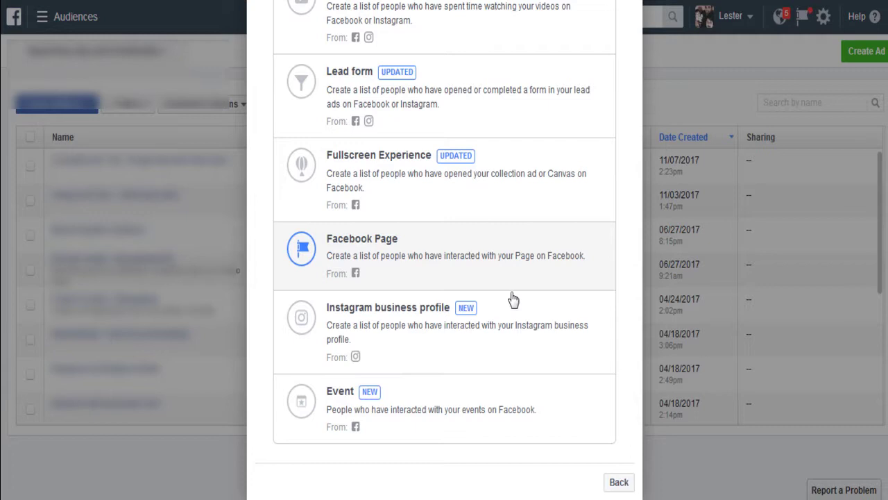
scroll(513, 257, "up", 1)
scroll(521, 312, "up", 2)
scroll(524, 370, "down", 1)
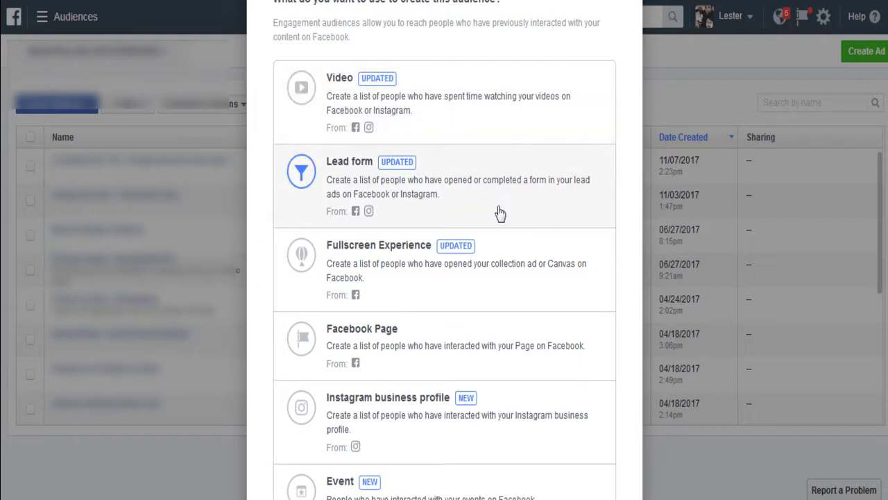
Pick Facebook Page as the source, keeping everyone who engaged in the past 365 days.
scroll(500, 213, "down", 3)
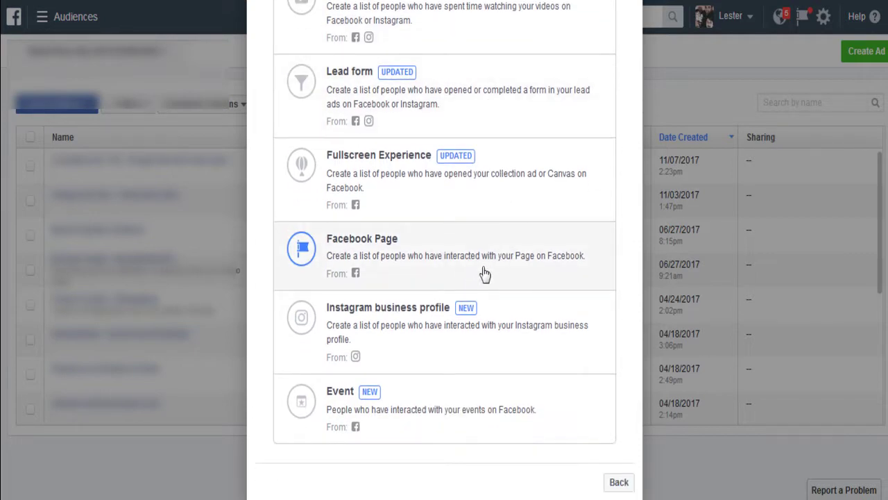
scroll(520, 298, "up", 2)
scroll(552, 361, "up", 3)
scroll(552, 406, "down", 2)
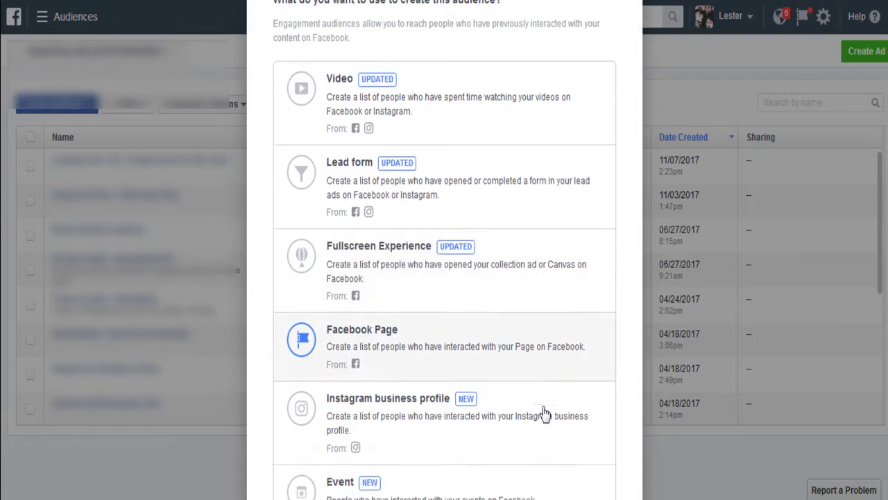
scroll(548, 417, "up", 2)
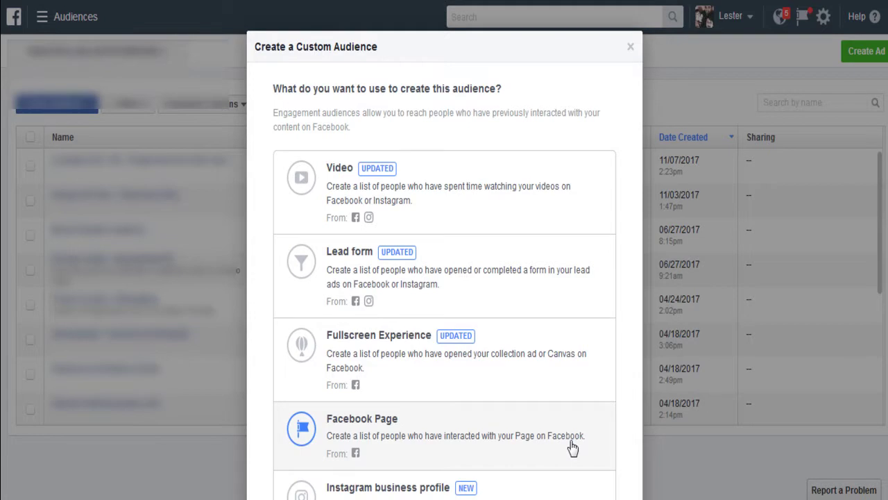
scroll(572, 447, "down", 2)
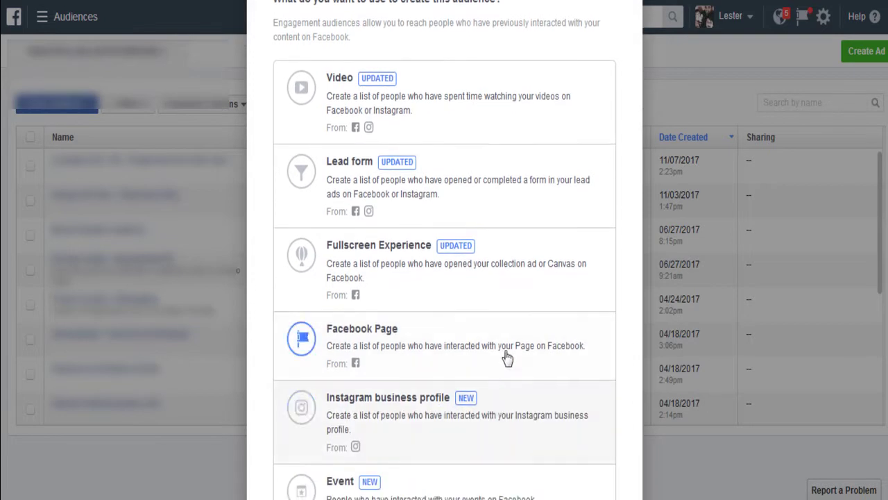
scroll(505, 357, "up", 2)
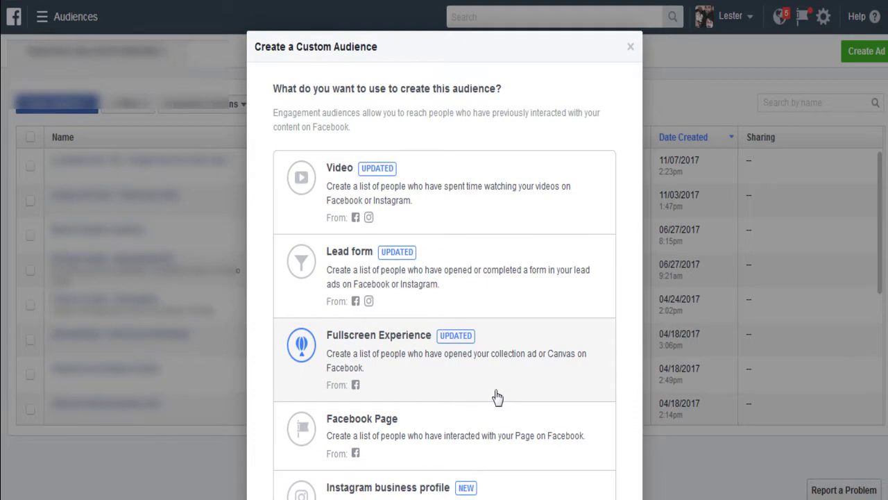
scroll(505, 393, "down", 2)
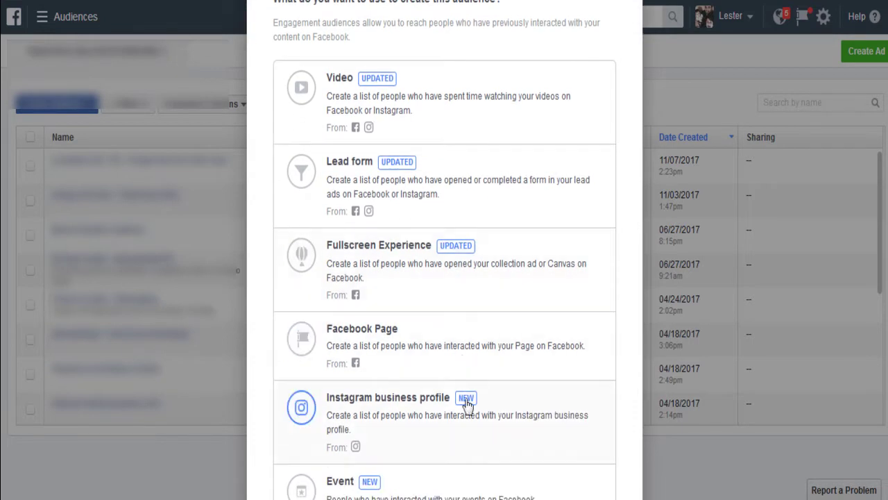
scroll(509, 357, "down", 2)
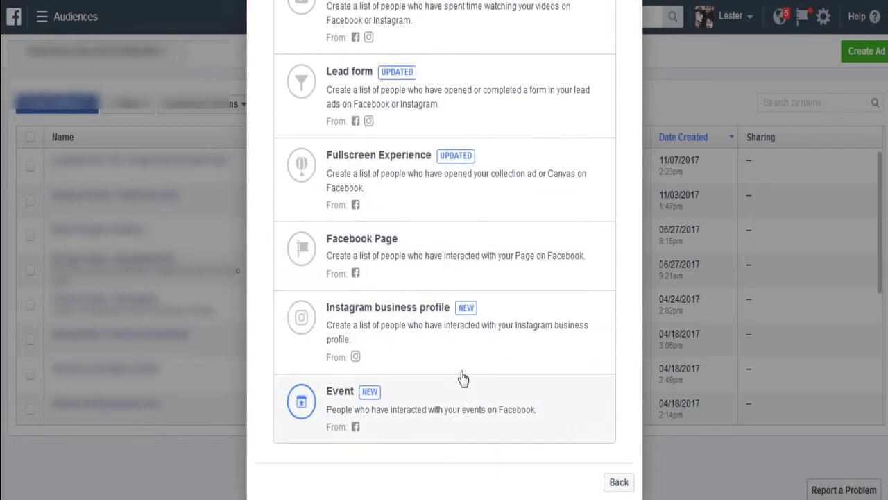
scroll(517, 399, "up", 2)
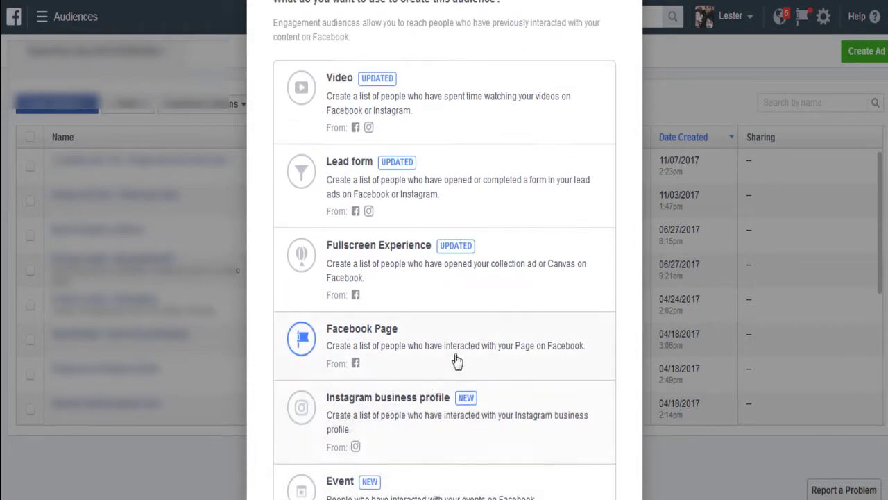
left_click(492, 361)
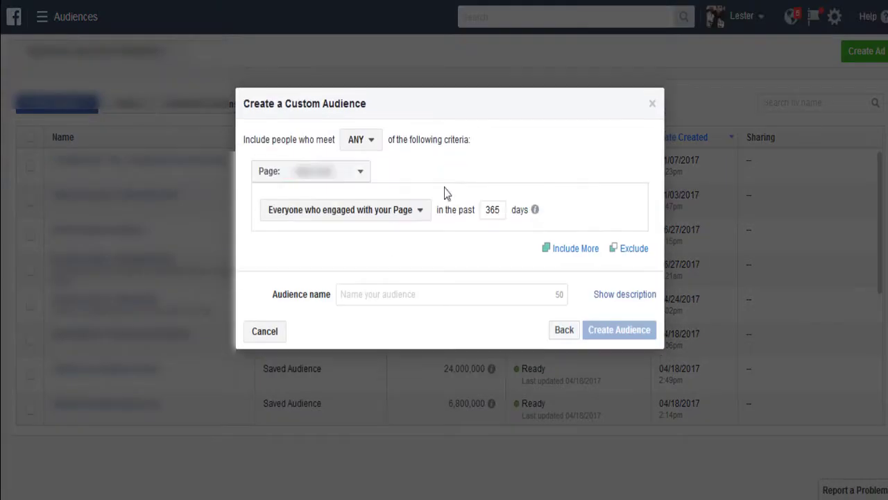